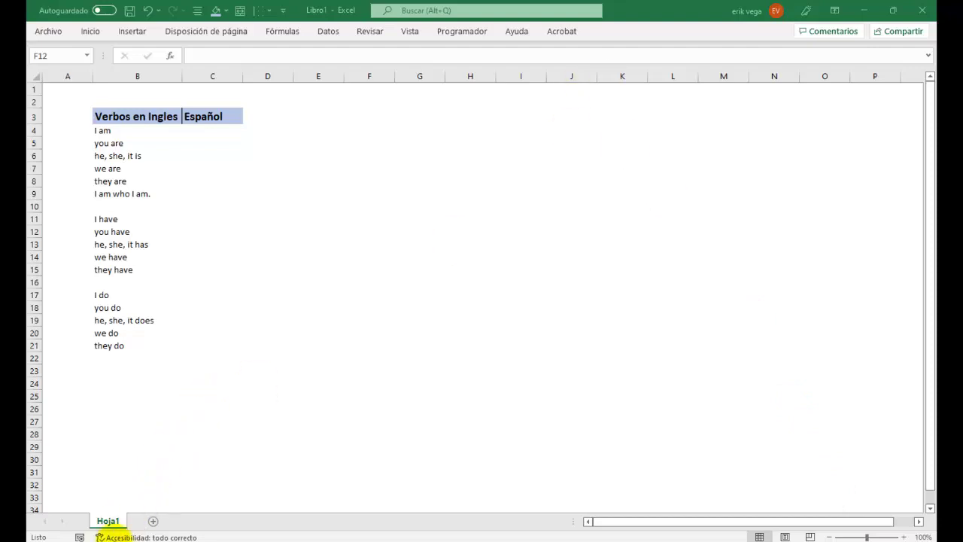
Switch from the Excel verb list to Google Chrome via the taskbar
click(105, 538)
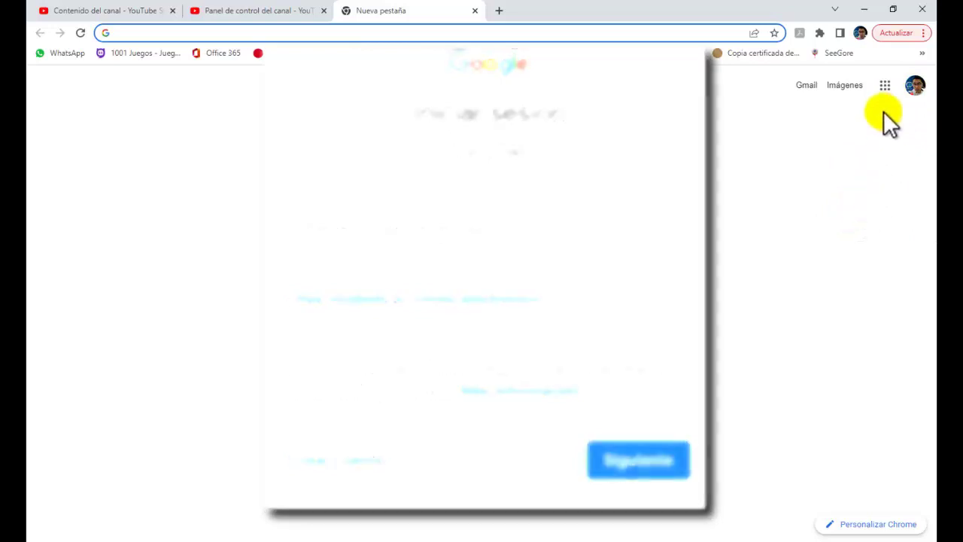
Launch Hojas de cálculo from the Google apps grid and start a blank spreadsheet
click(886, 87)
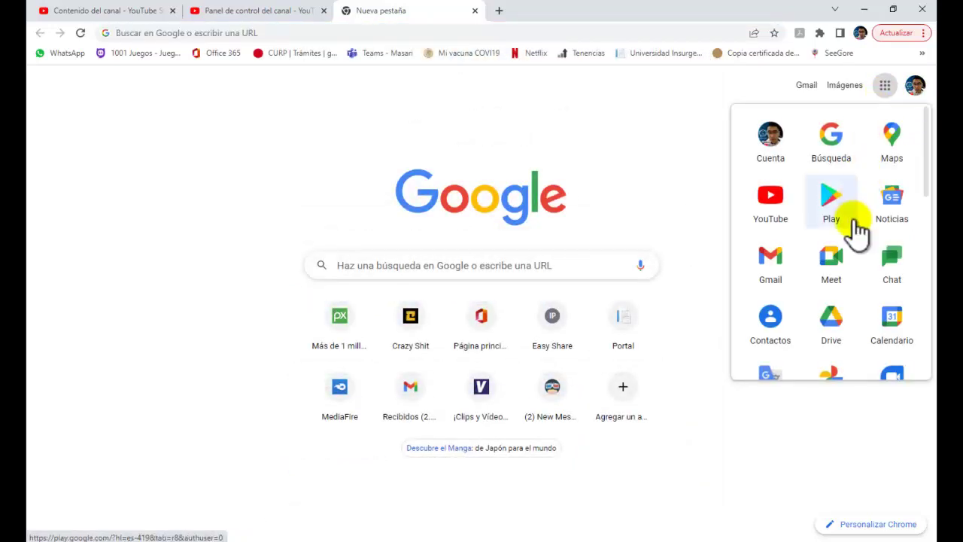
scroll(856, 227, down, 4)
scroll(857, 229, down, 2)
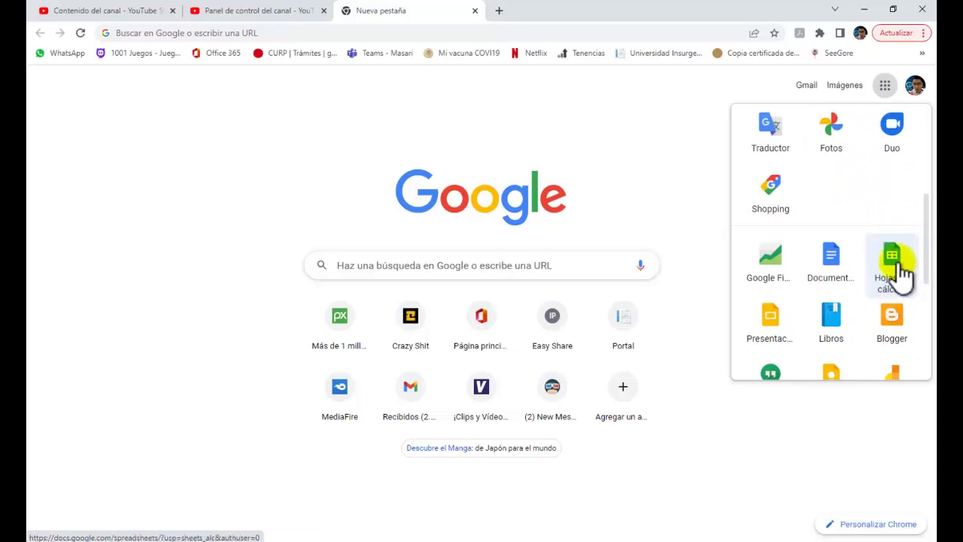
click(900, 268)
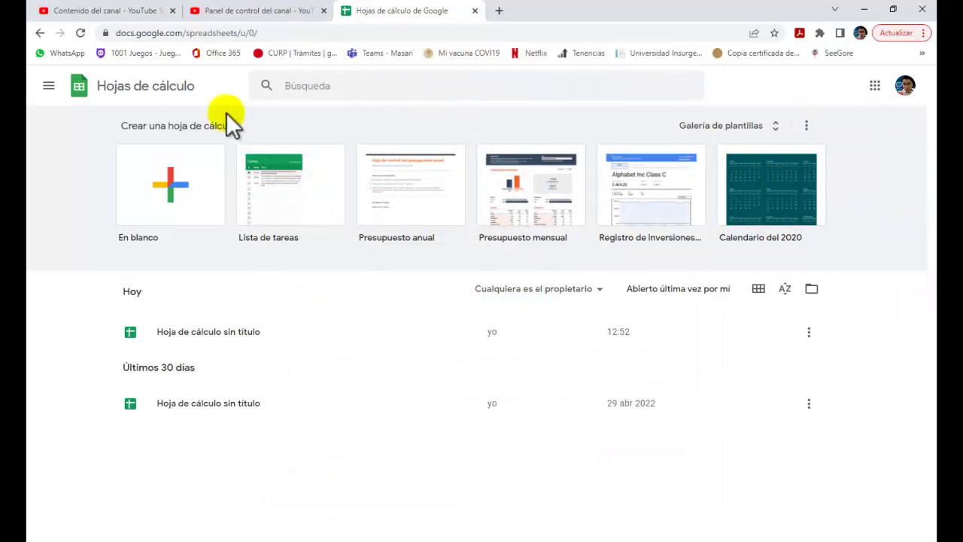
click(172, 181)
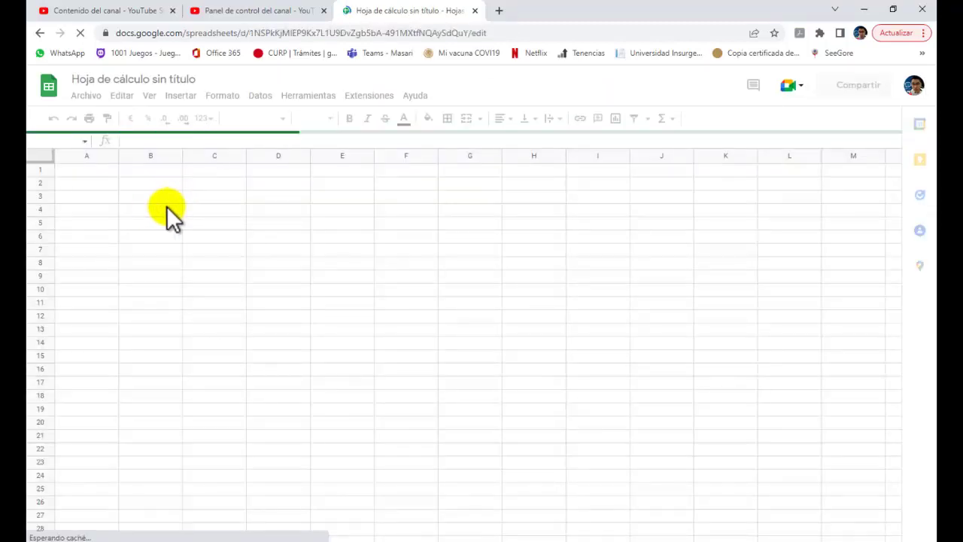
Select cell B4 in the new Google spreadsheet, then return to Excel
click(146, 204)
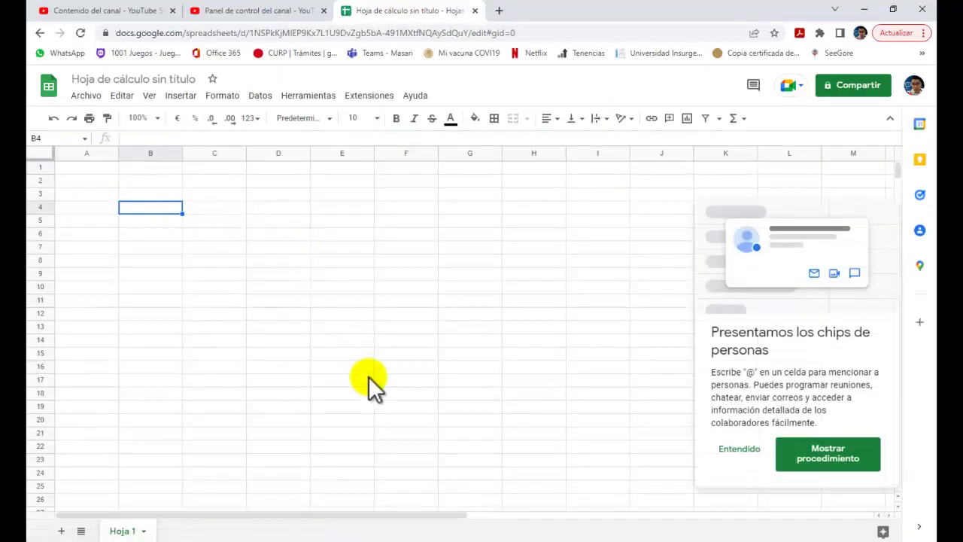
click(352, 538)
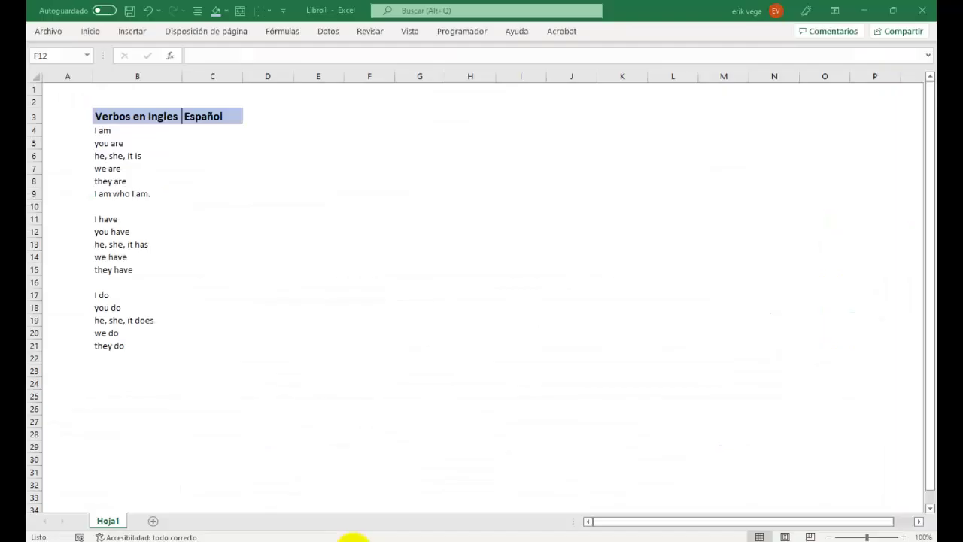
Copy Excel range B4:B21 (starting 'I am') and switch to the Chrome window
click(376, 336)
click(118, 132)
drag(119, 132, 143, 343)
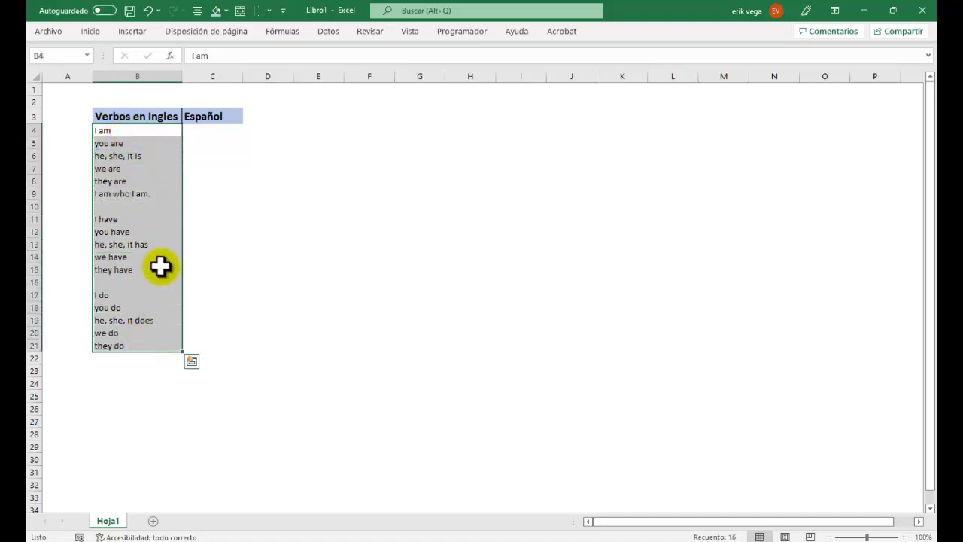
right_click(128, 227)
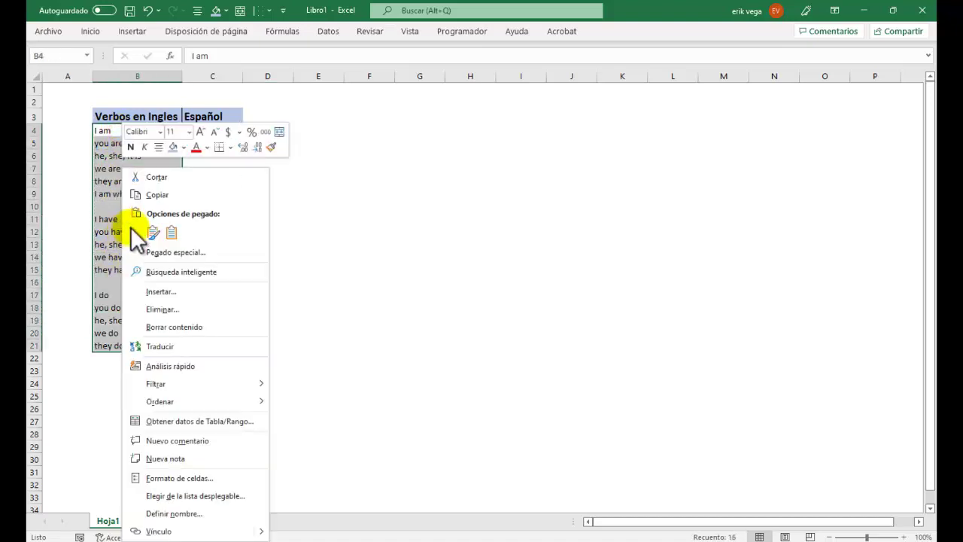
click(156, 195)
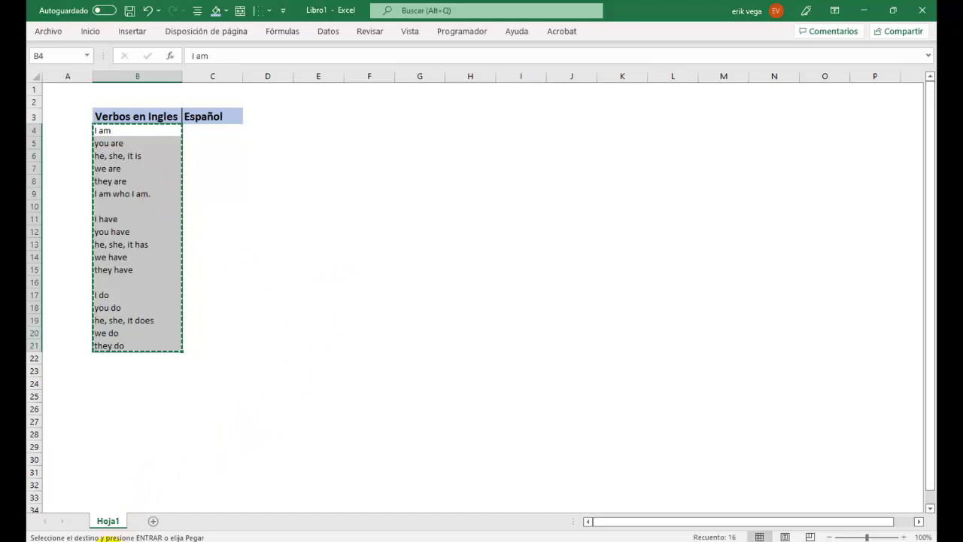
mouse_move(108, 536)
click(109, 517)
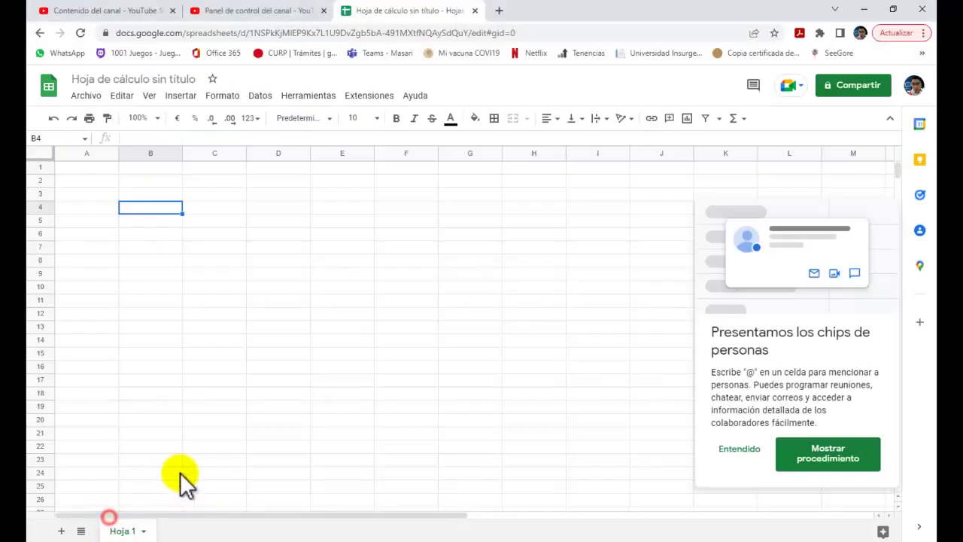
Dismiss the chips notice, paste the verbs at B4, and select C4
click(146, 207)
right_click(145, 206)
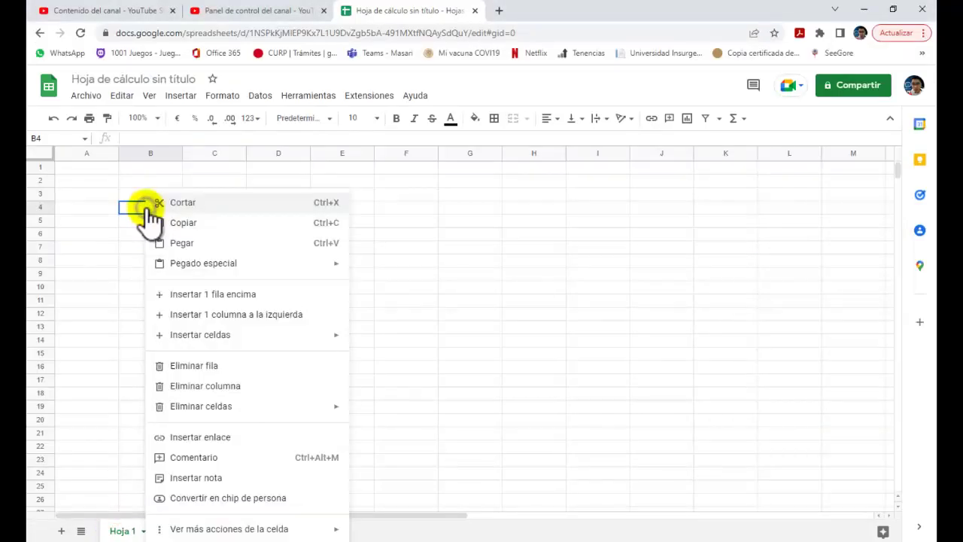
click(184, 243)
click(354, 254)
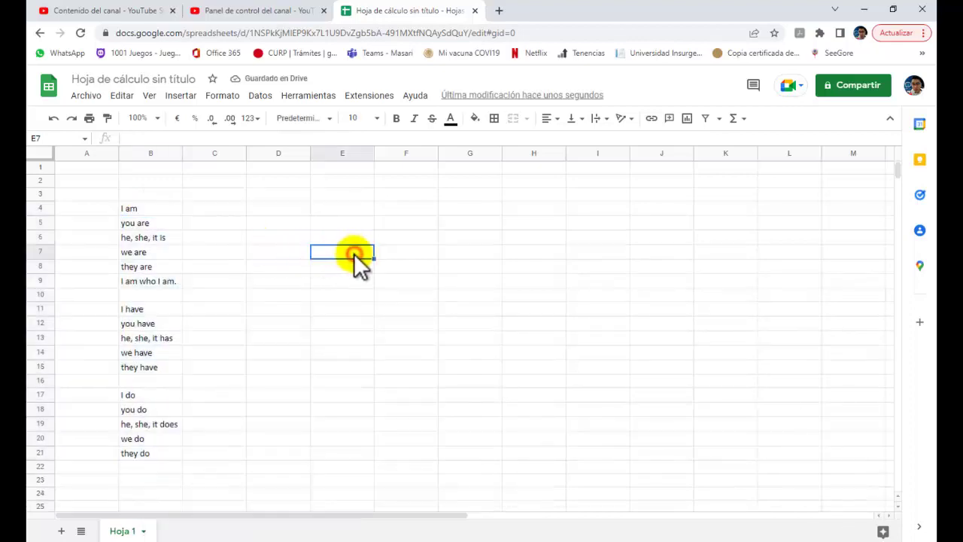
click(204, 209)
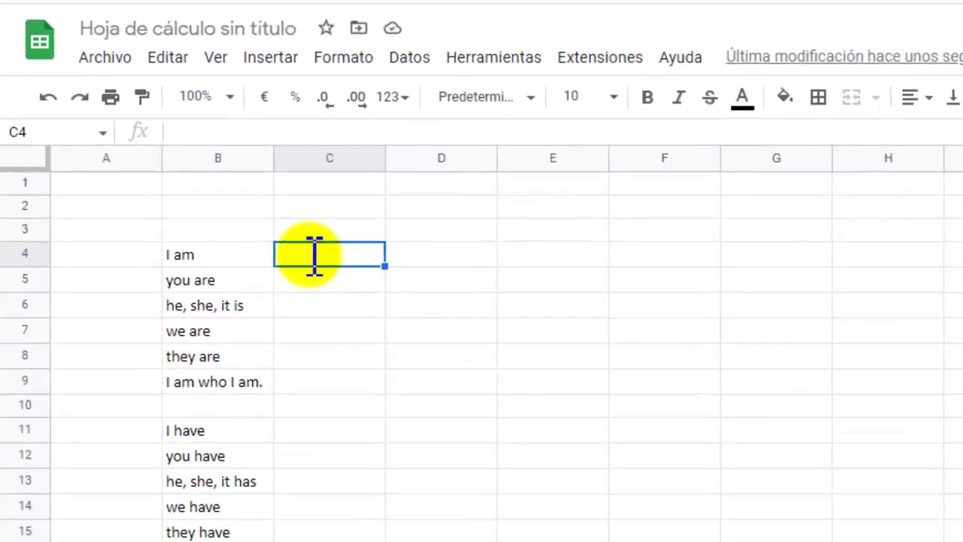
Enter =GOOGLETRANSLATE(B4;"EN";"ES") in C4 so it returns 'Soy'
text(=)
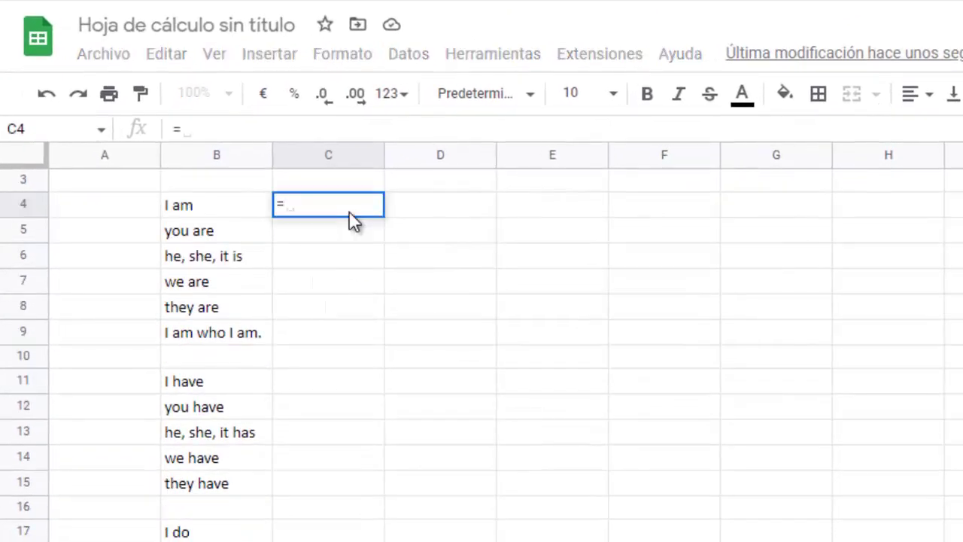
text(GOOG)
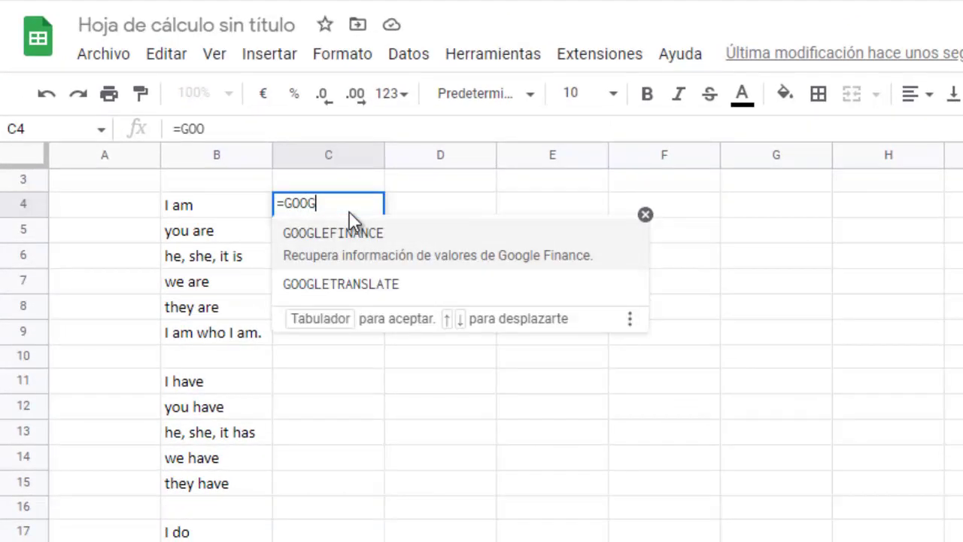
text(LE)
text(TRANSL)
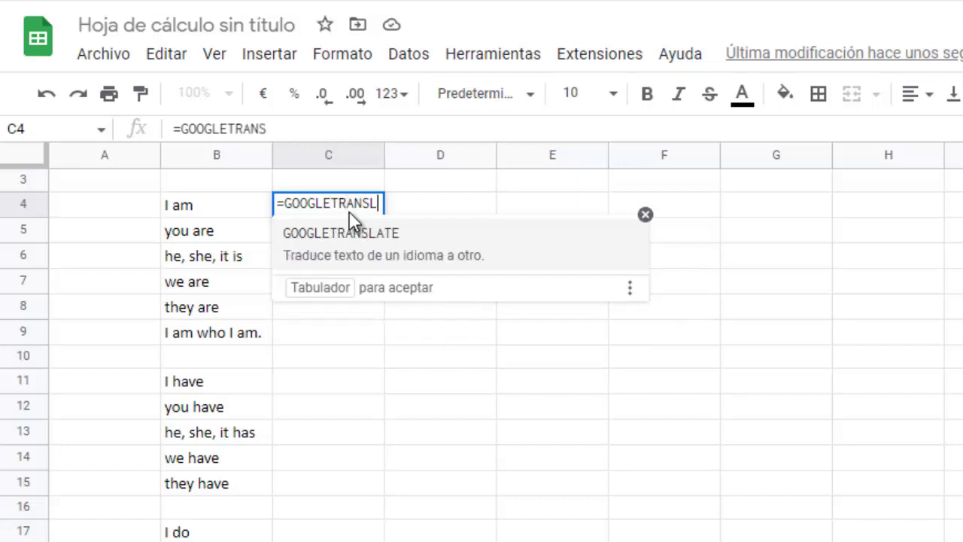
text(ATE)
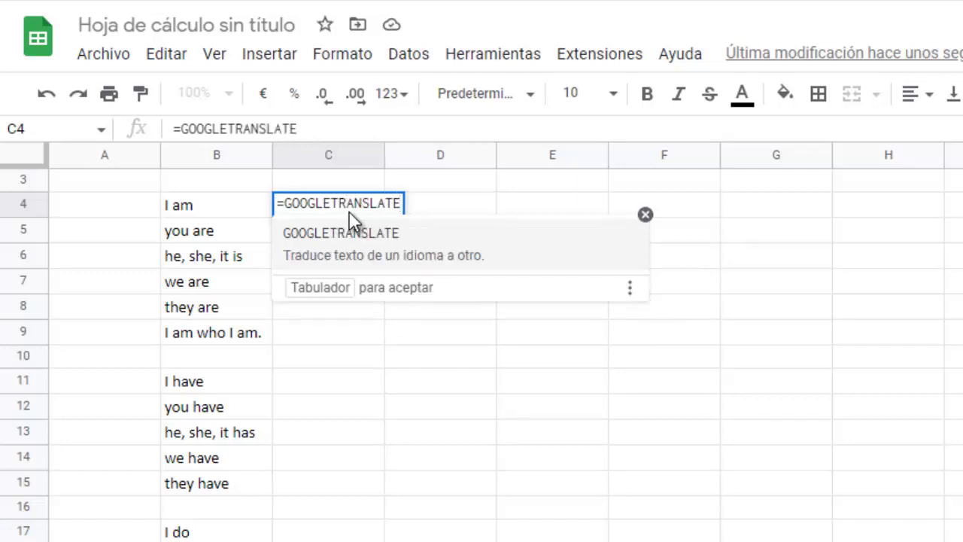
text(()
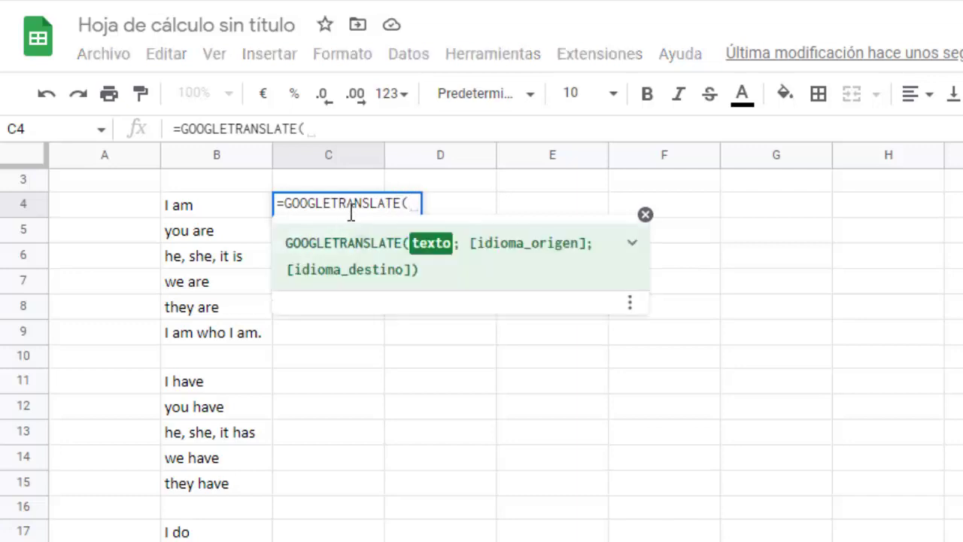
click(218, 206)
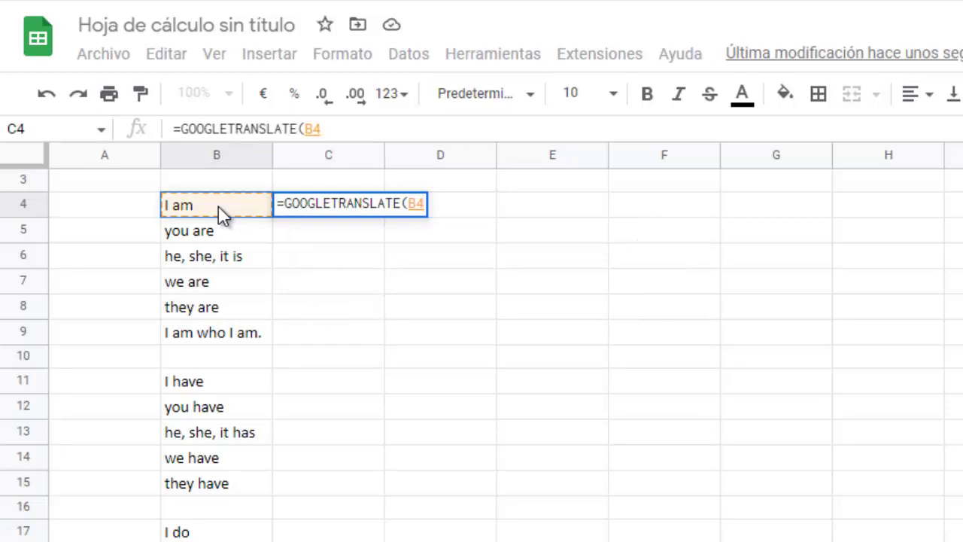
text(,)
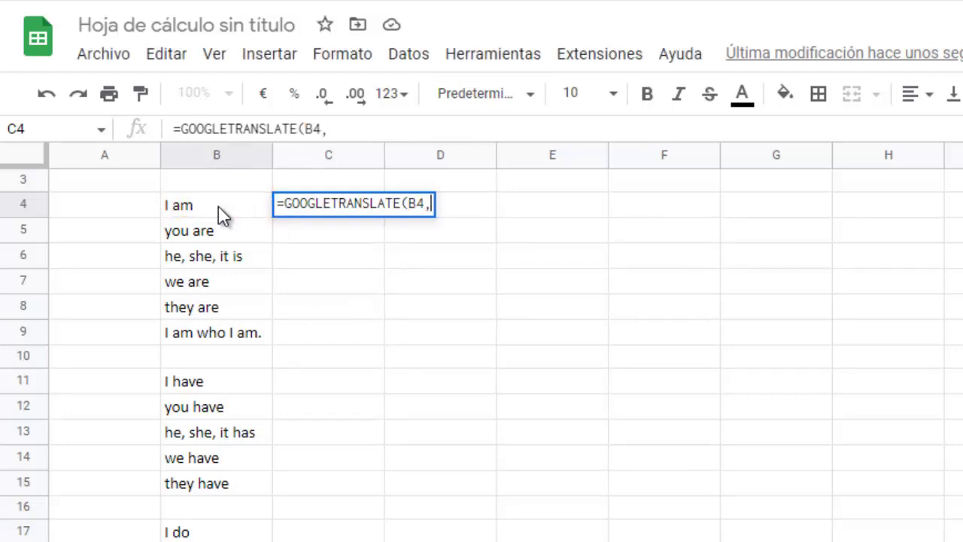
key(BackSpace)
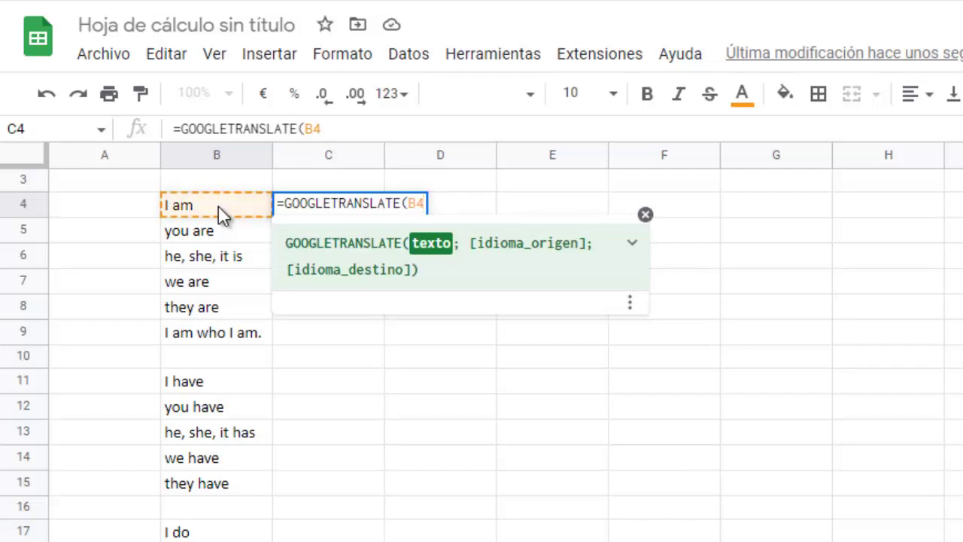
text(;)
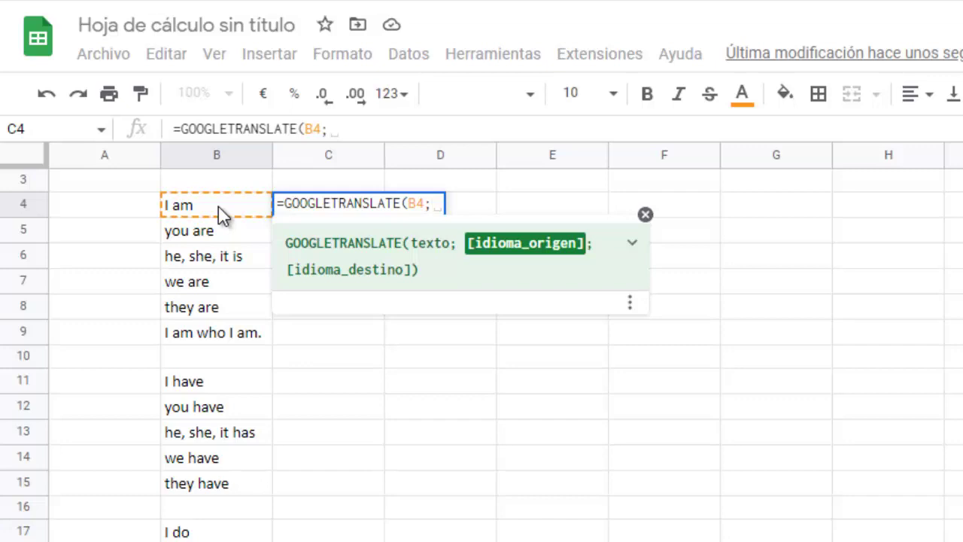
text(")
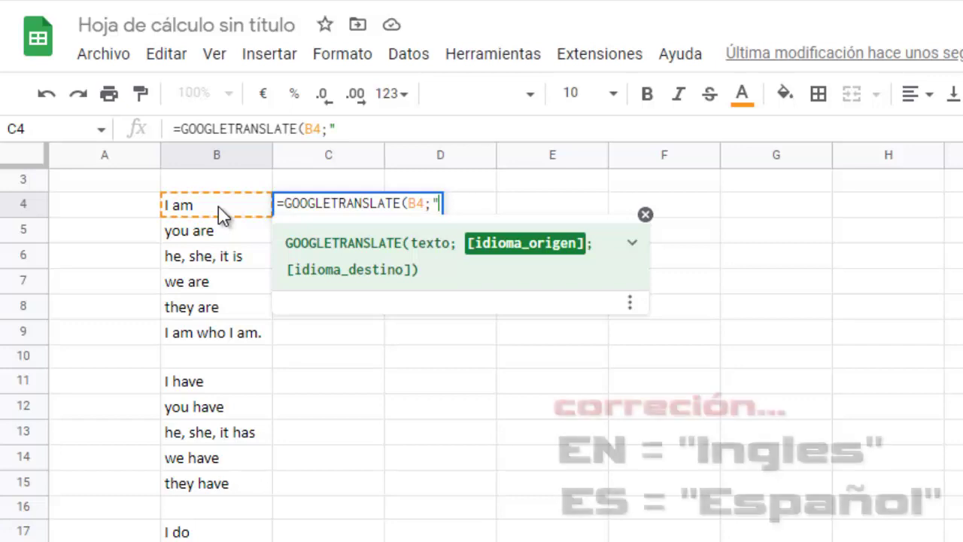
text(EN)
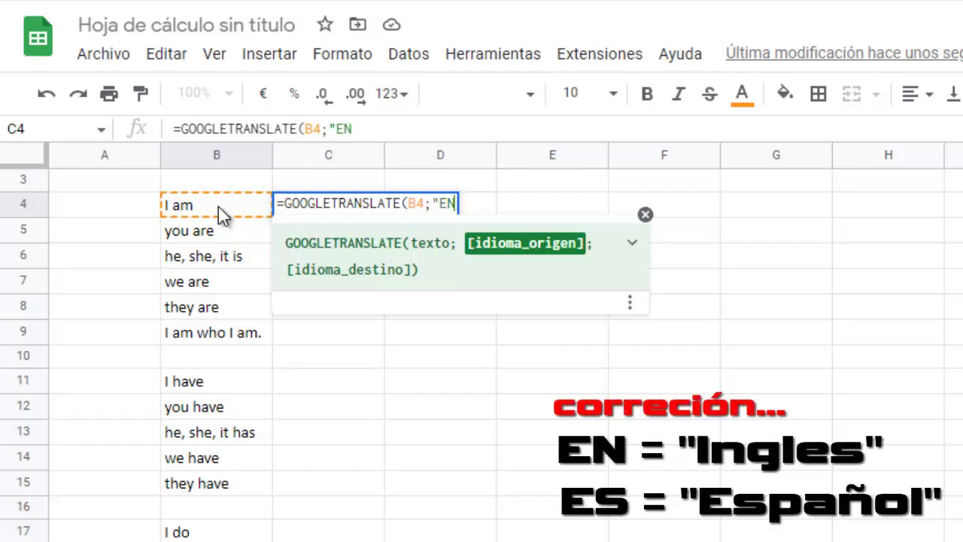
text(")
text(;)
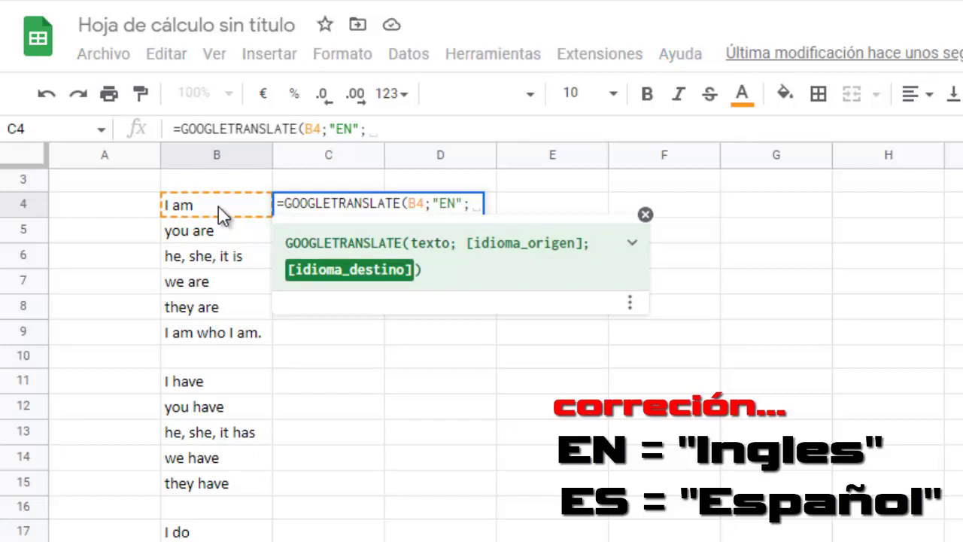
text(")
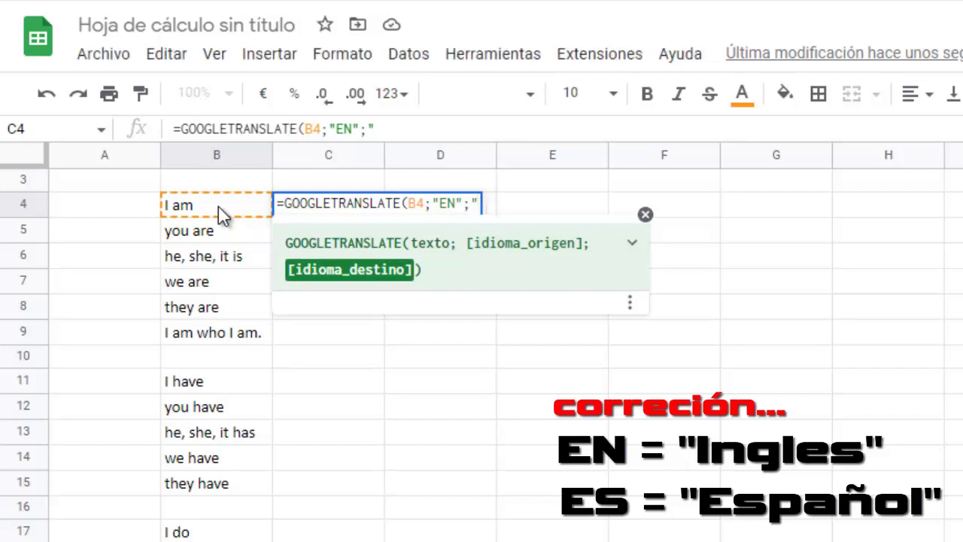
text(ES)
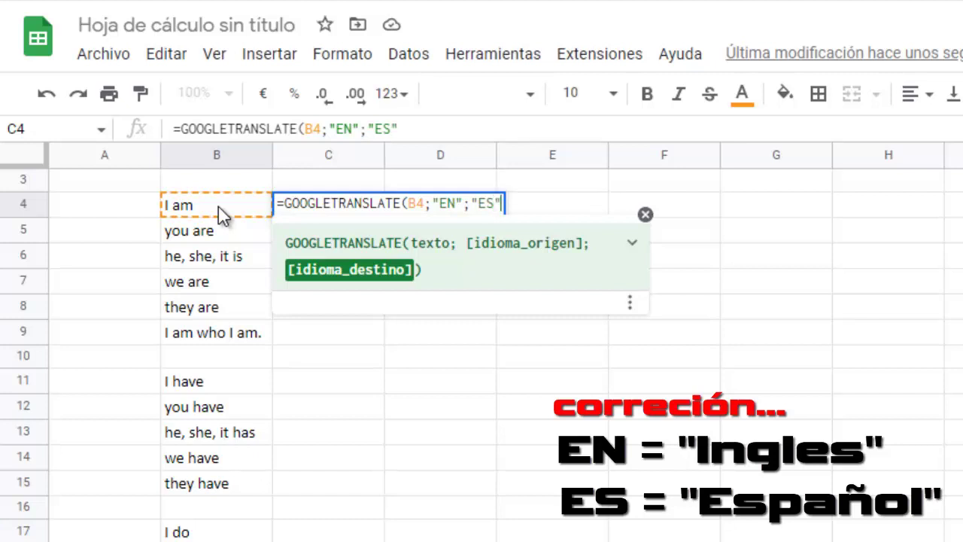
text())
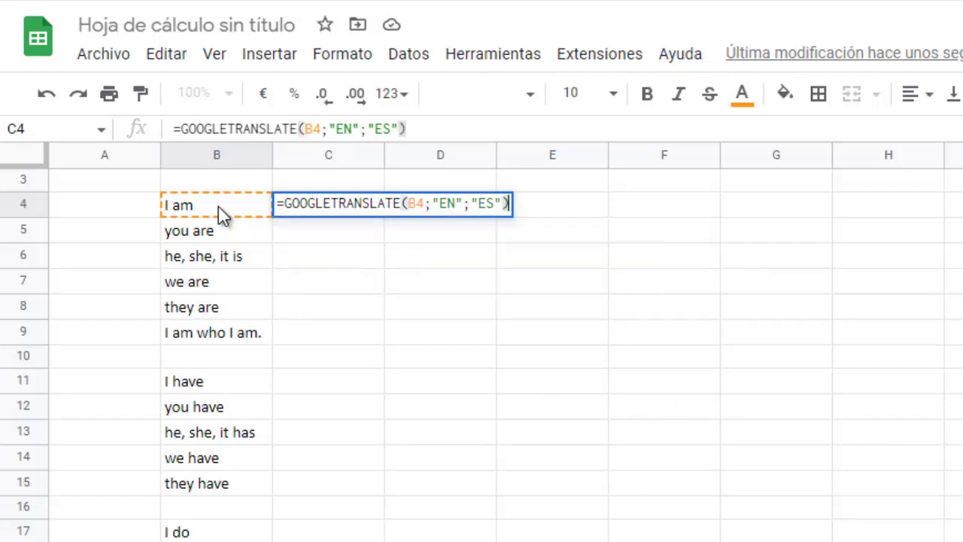
key(Return)
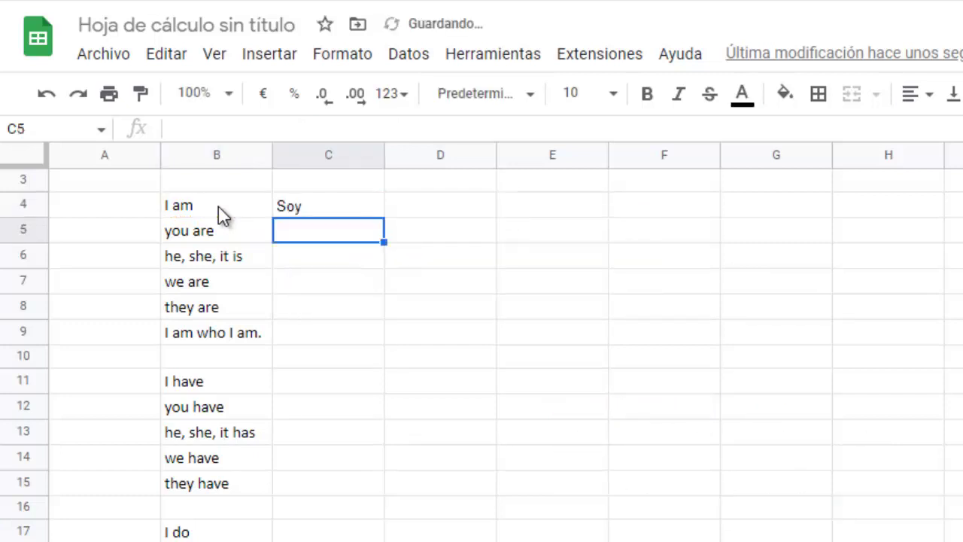
Fill C4's formula down to C21 and delete the #¡VALOR! errors in C10 and C16
click(309, 205)
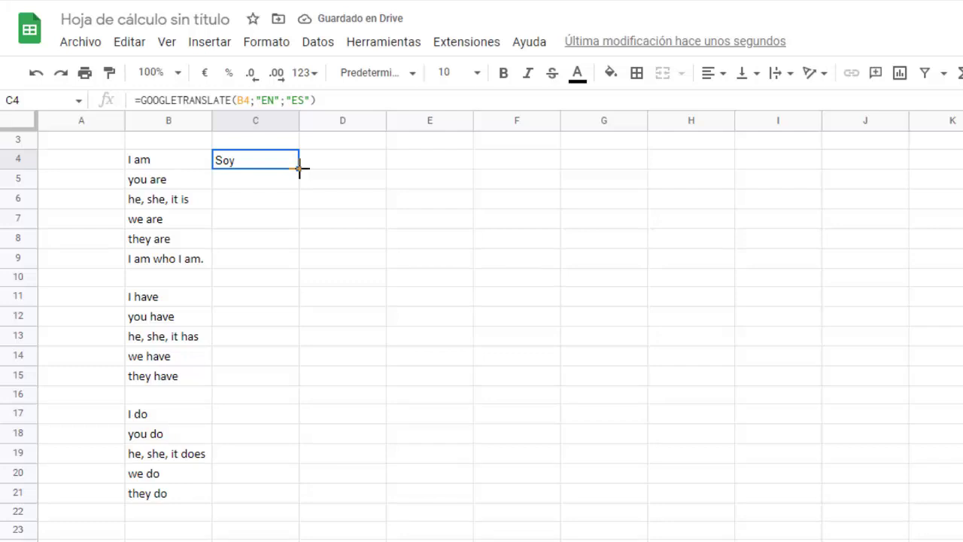
drag(296, 181, 301, 503)
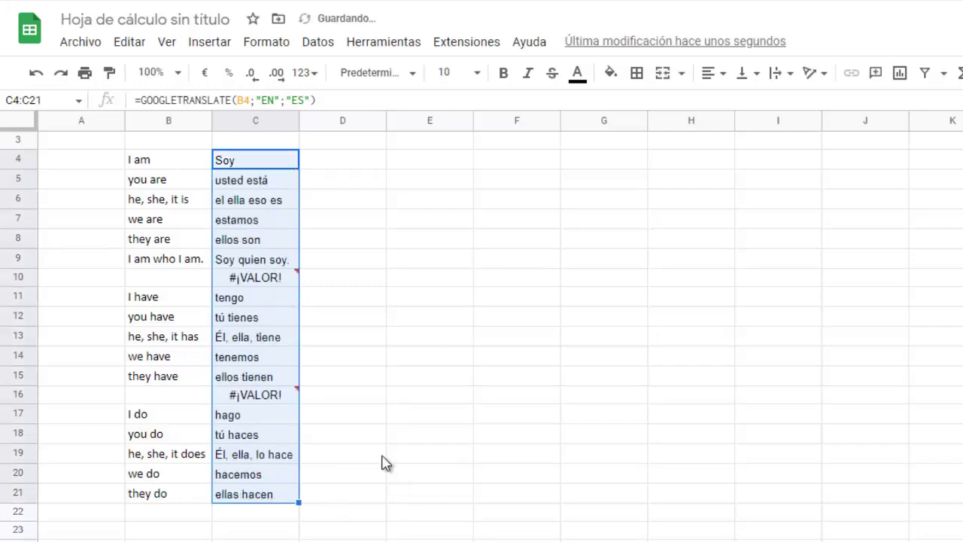
click(260, 282)
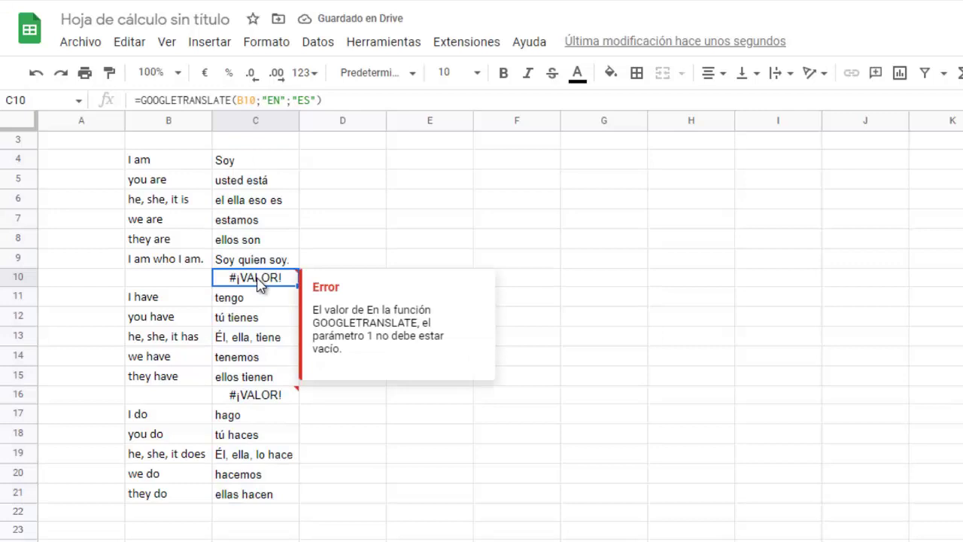
key(Delete)
click(253, 399)
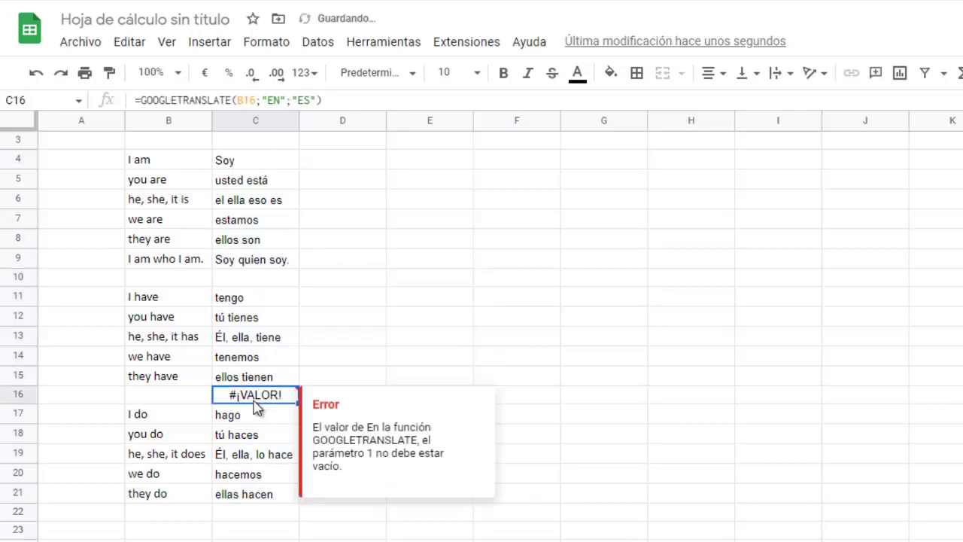
key(Delete)
click(565, 337)
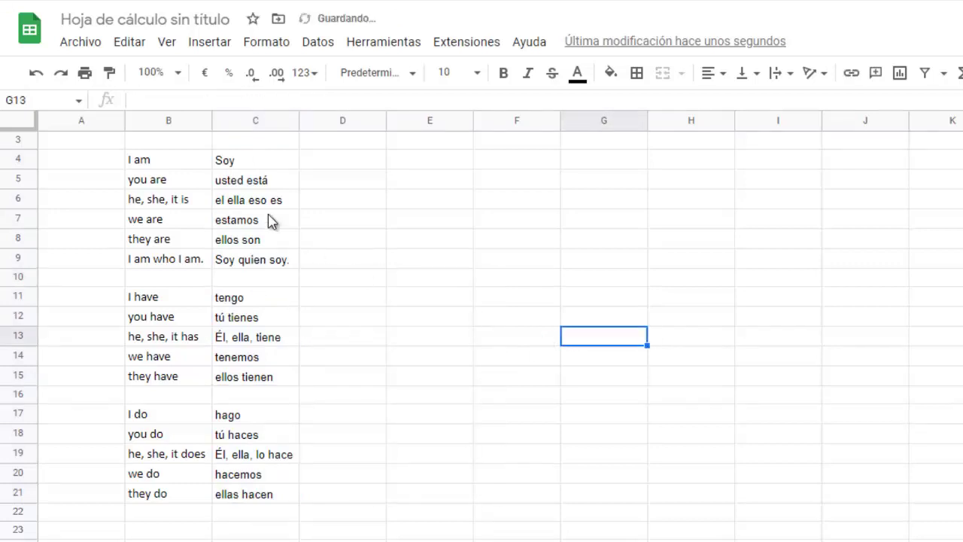
click(233, 164)
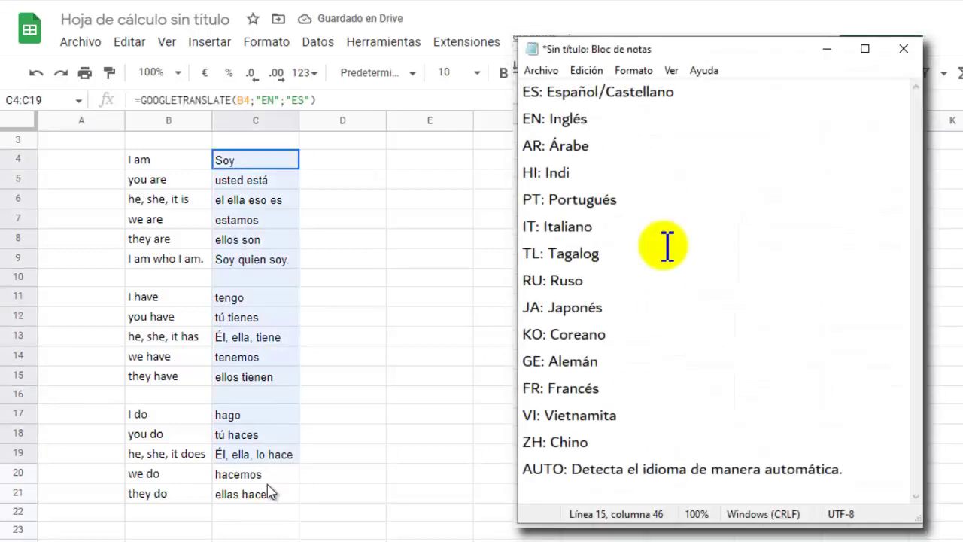
mouse_move(254, 164)
mouse_down()
mouse_move(253, 490)
mouse_move(269, 493)
mouse_up()
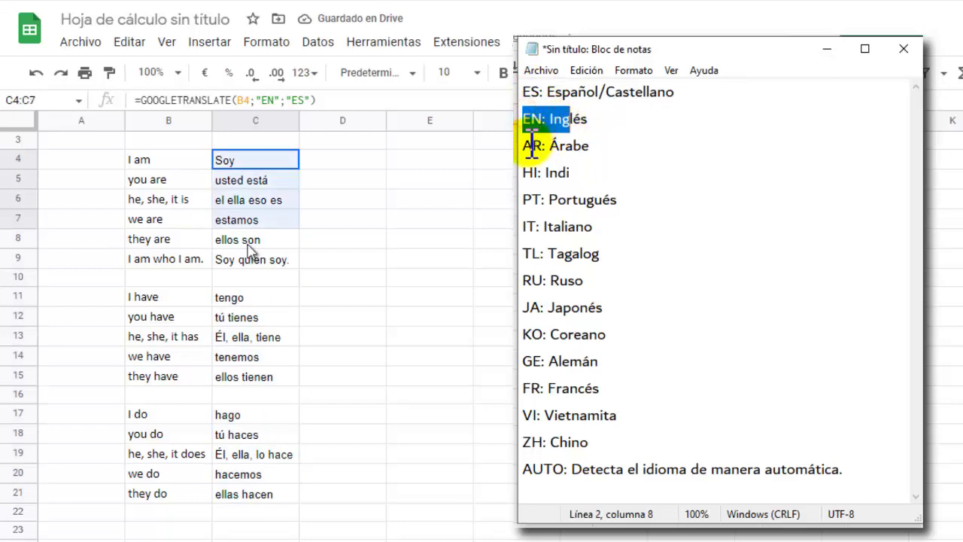
drag(253, 160, 270, 493)
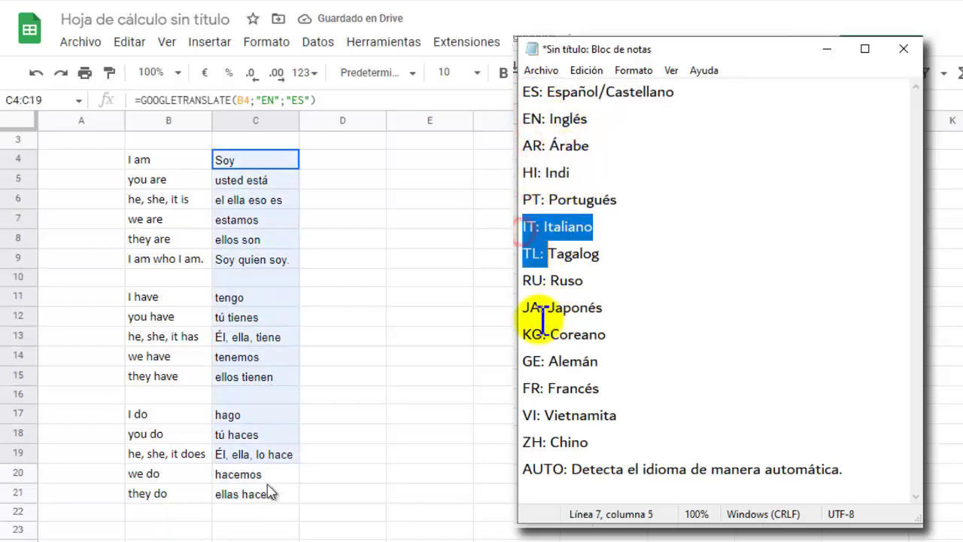
click(253, 164)
drag(253, 164, 269, 489)
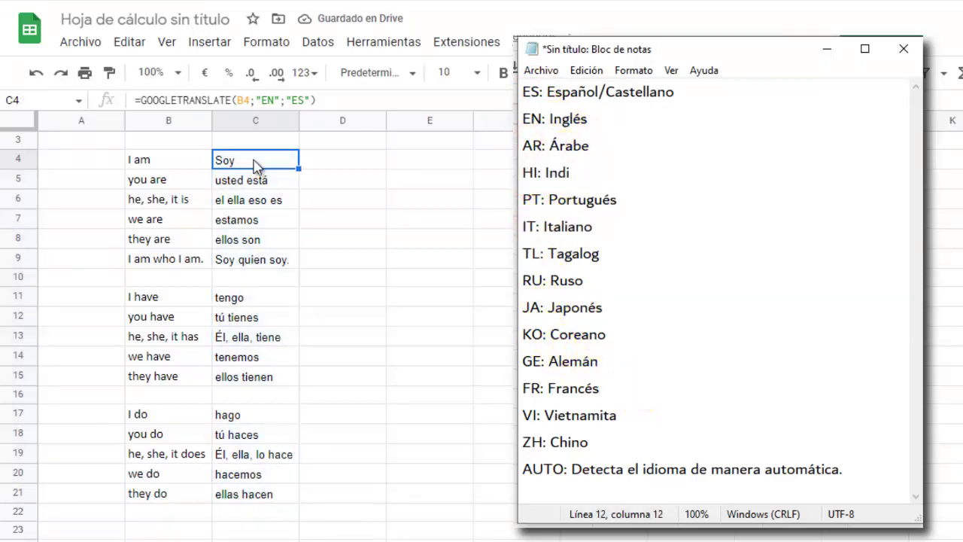
mouse_move(256, 166)
mouse_down()
mouse_move(250, 252)
mouse_move(269, 492)
mouse_up()
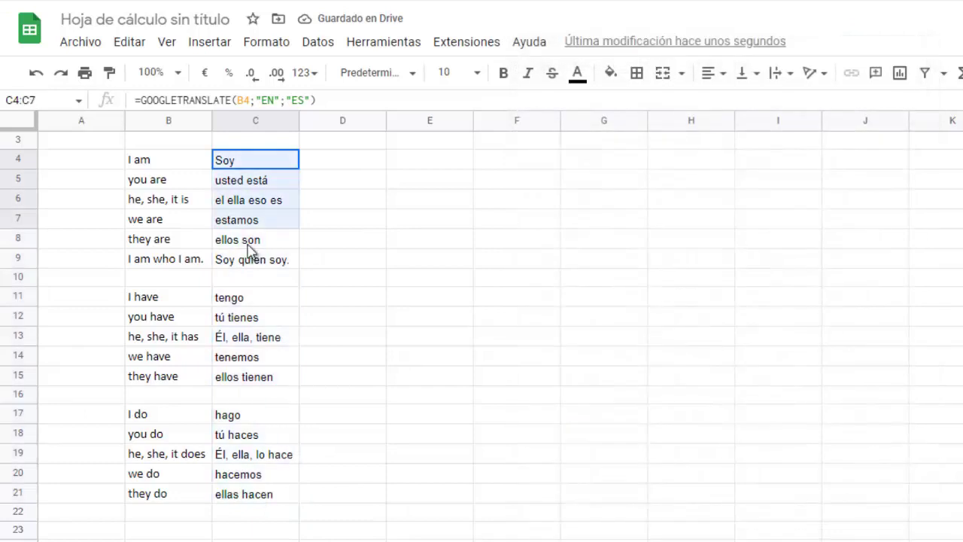
Select the translations in C4:C21 and copy them with Copiar
drag(254, 165, 268, 489)
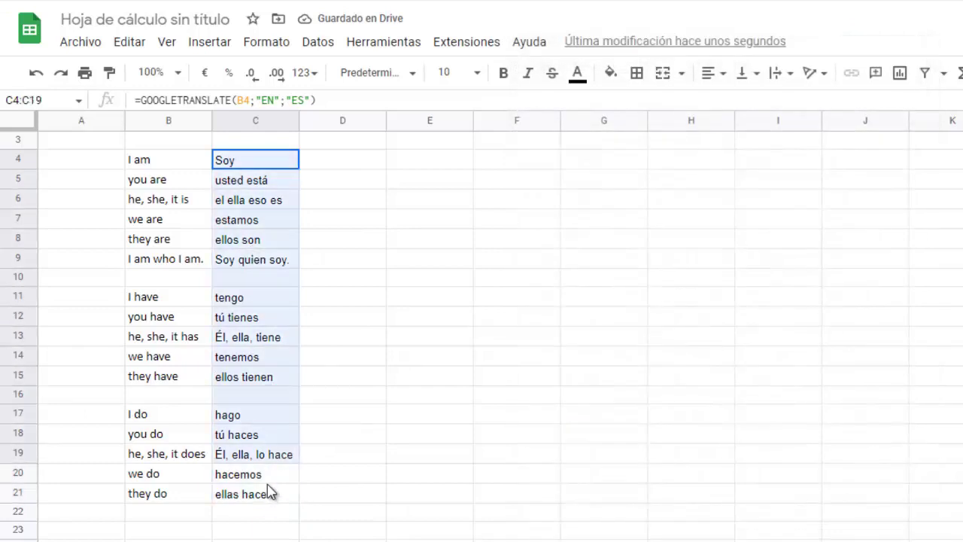
click(254, 165)
drag(254, 166, 266, 493)
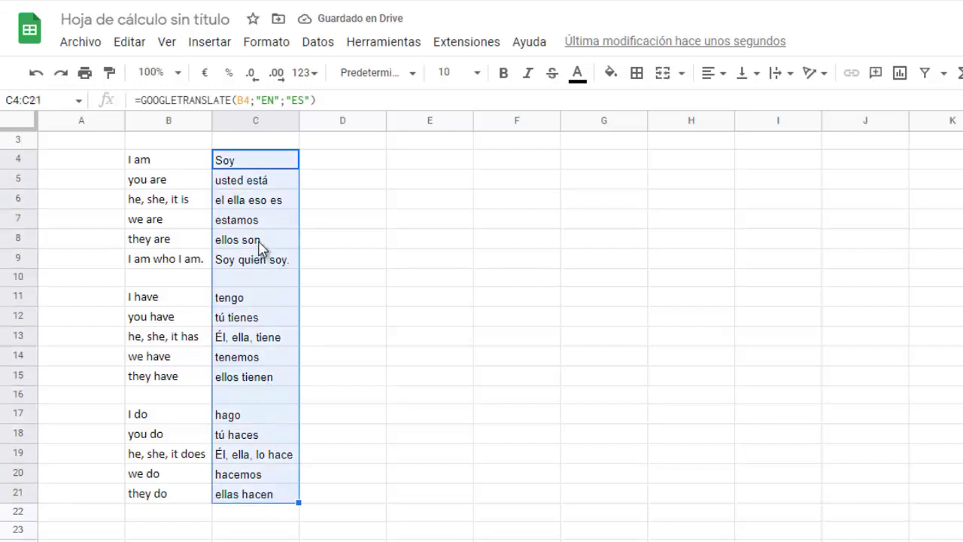
right_click(240, 215)
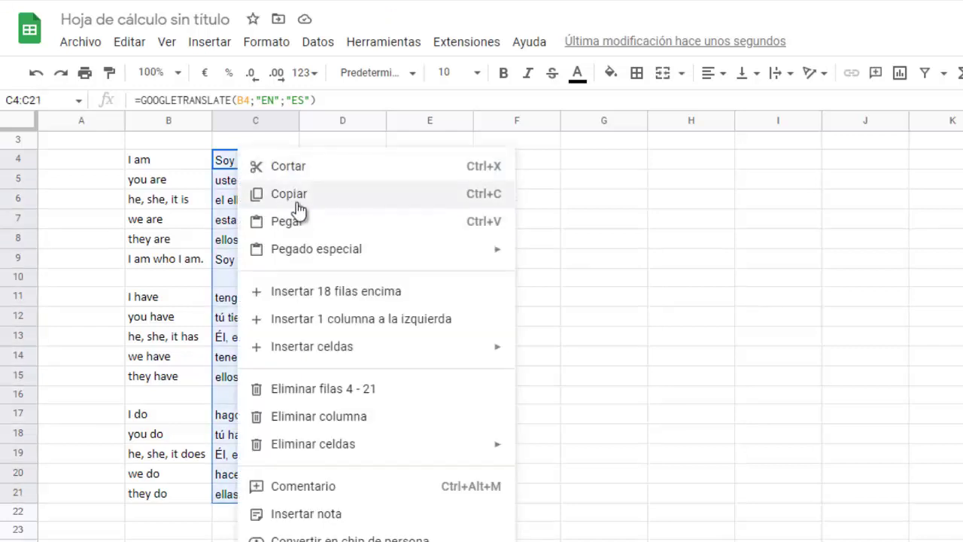
click(308, 200)
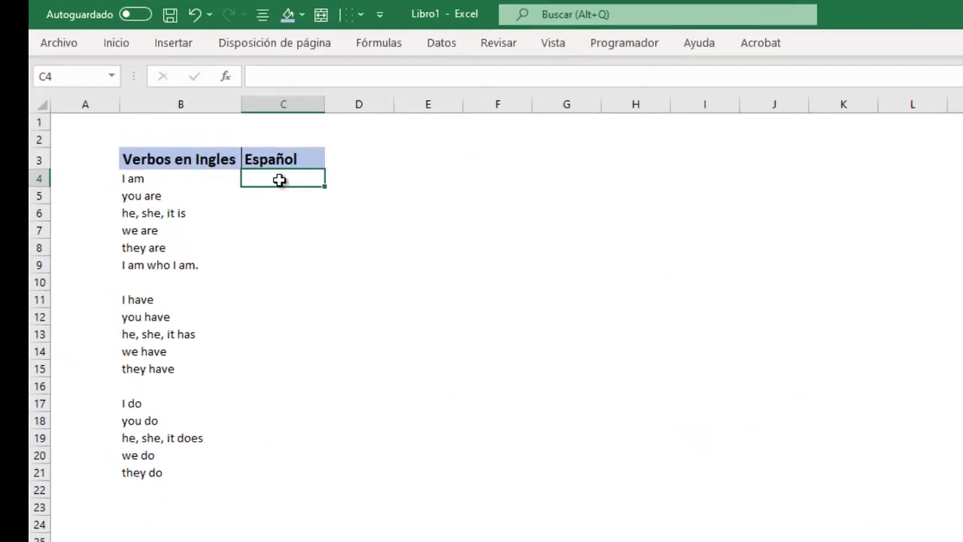
Paste the translations into Excel's C4 using Pegado especial as Texto
right_click(279, 180)
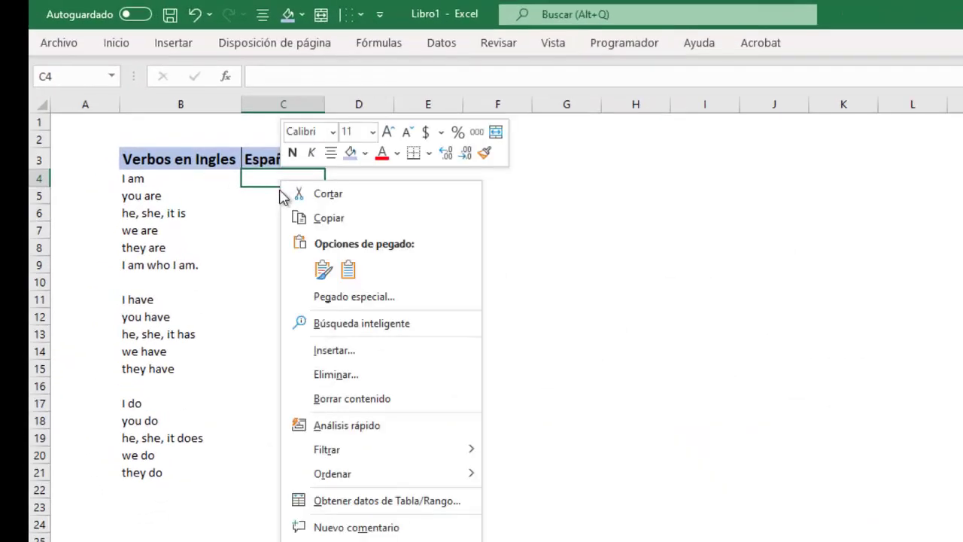
click(377, 297)
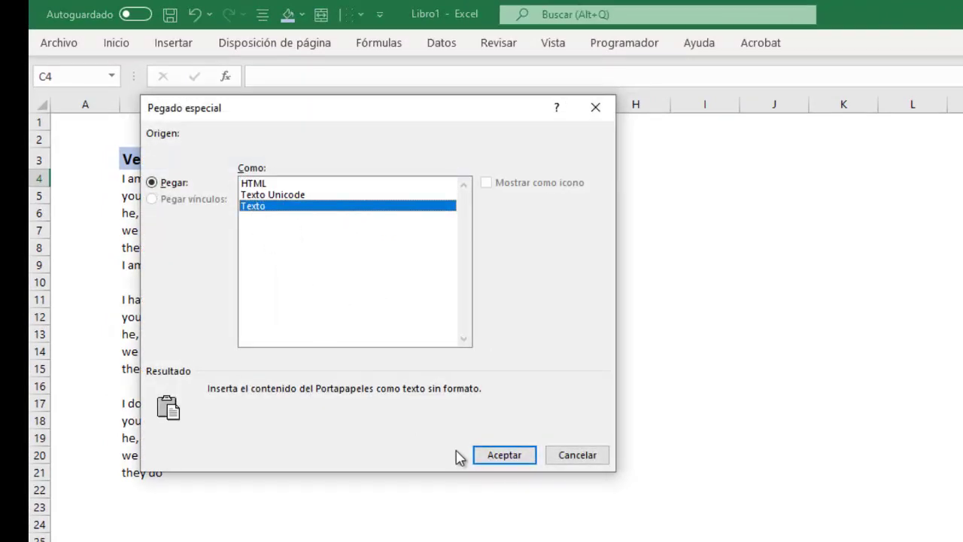
click(504, 455)
click(411, 473)
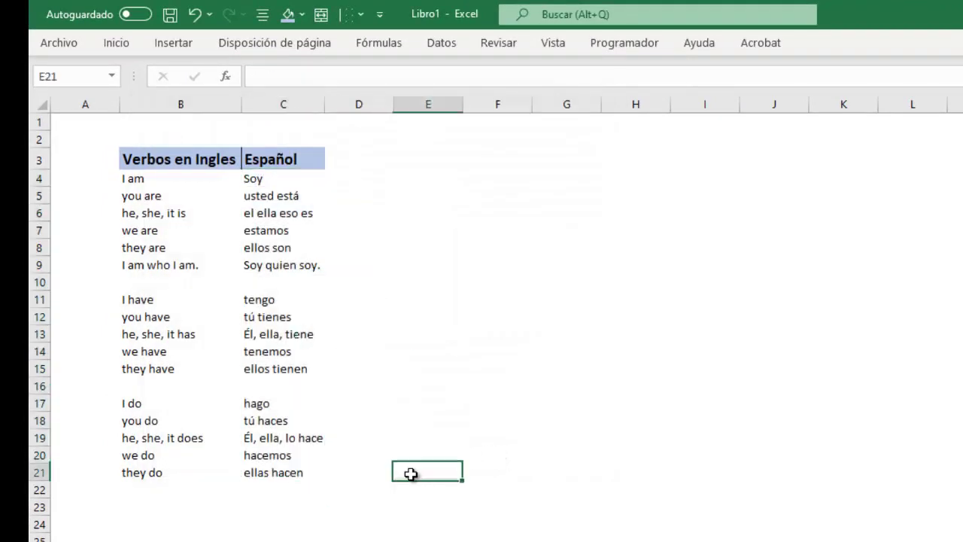